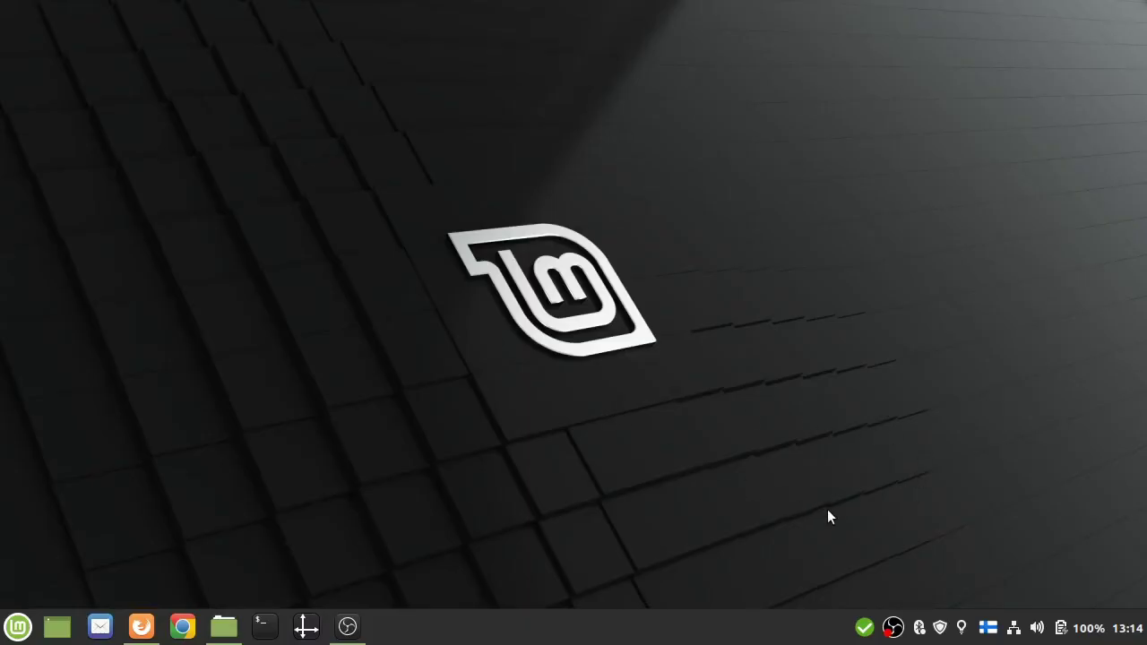
- Turn Ethernet off and back on from the network tray so it reconnects to Wired connection 2
click(1013, 627)
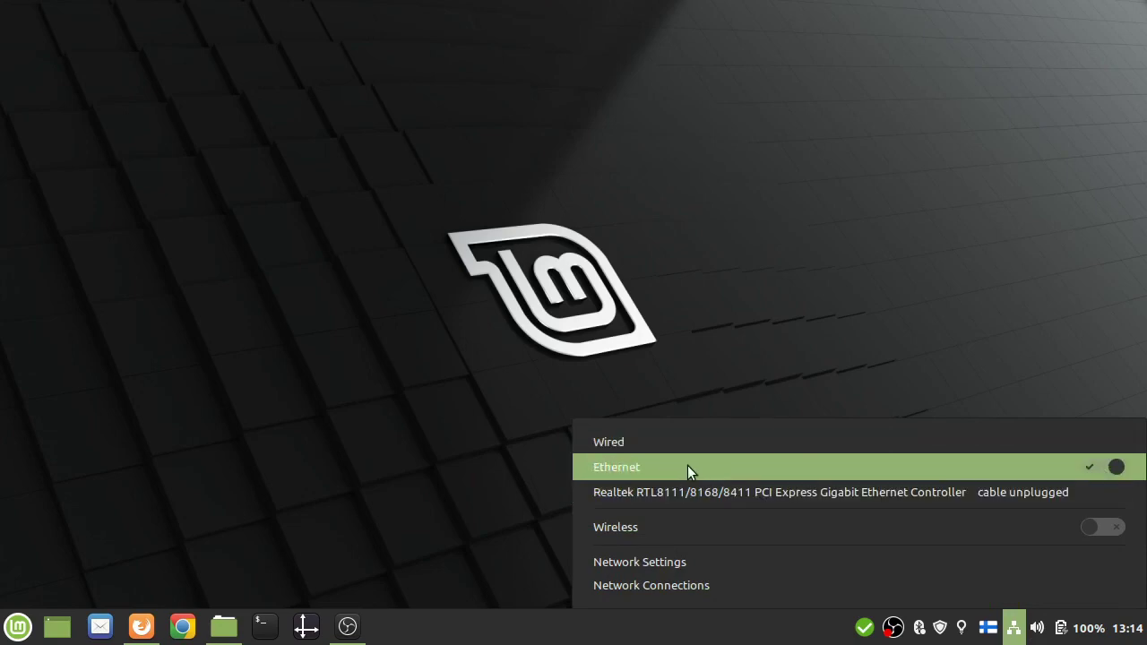
click(1101, 465)
click(1095, 468)
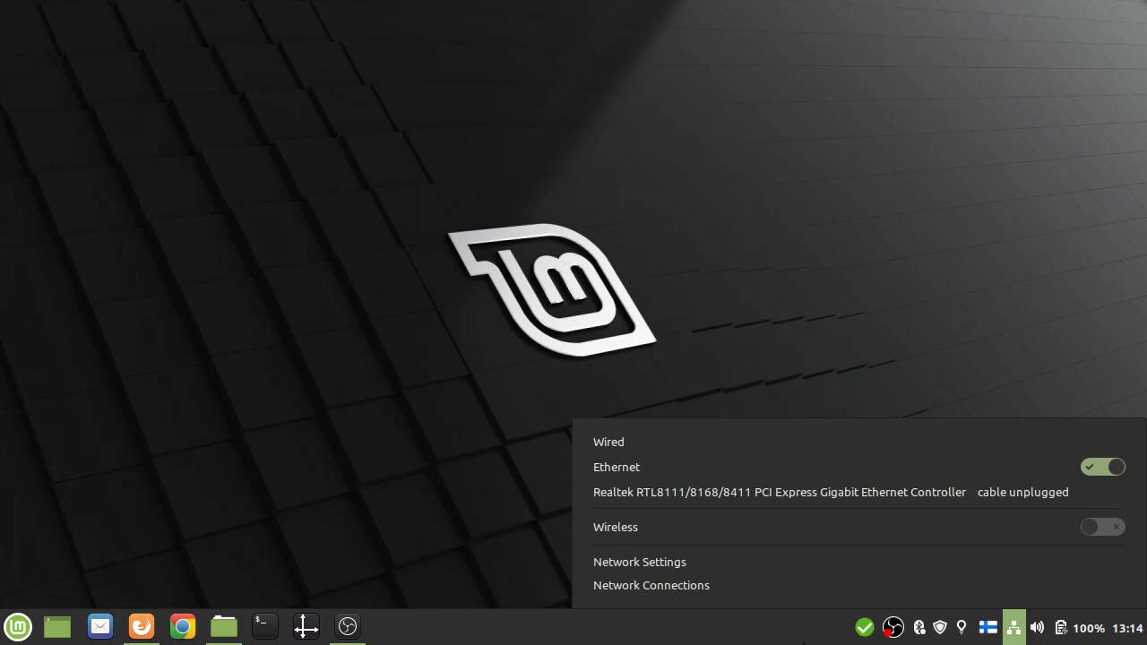
click(1037, 628)
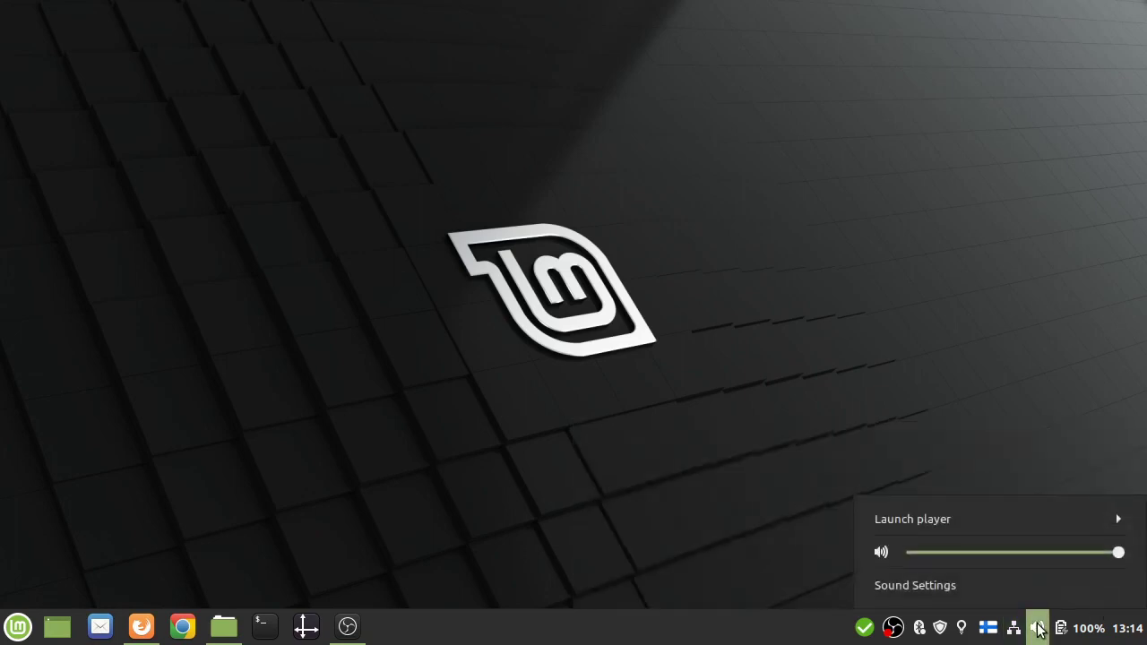
- In Sound settings, make the Lenovo USB-C Mini Dock microphone the input device, then return to Output
click(1030, 583)
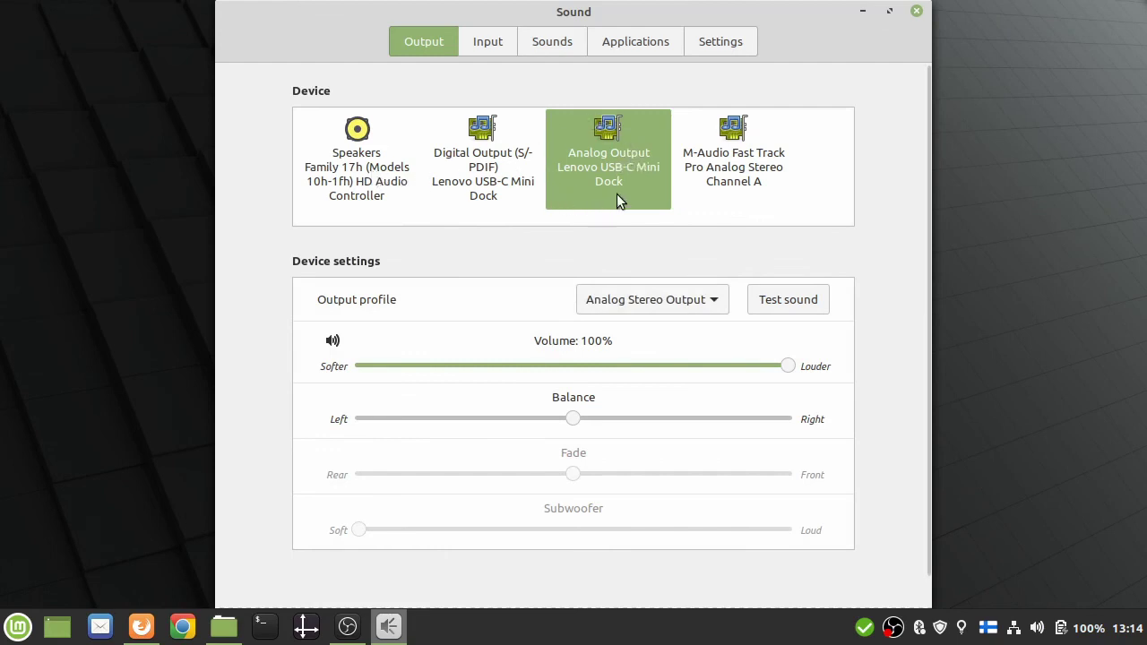
click(483, 40)
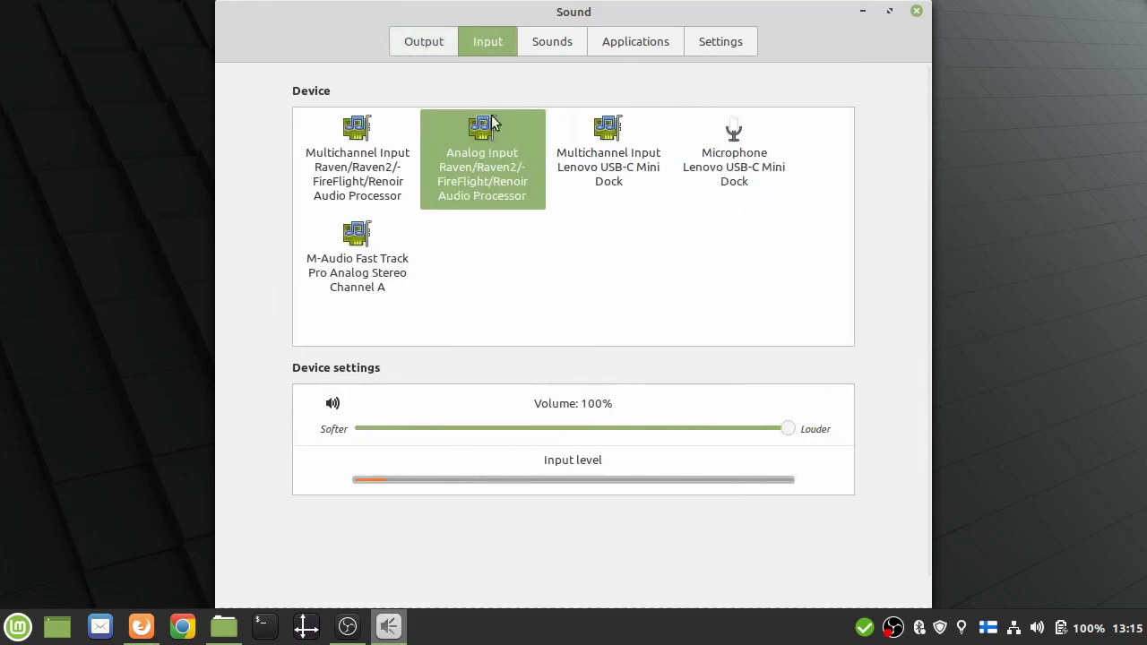
click(734, 166)
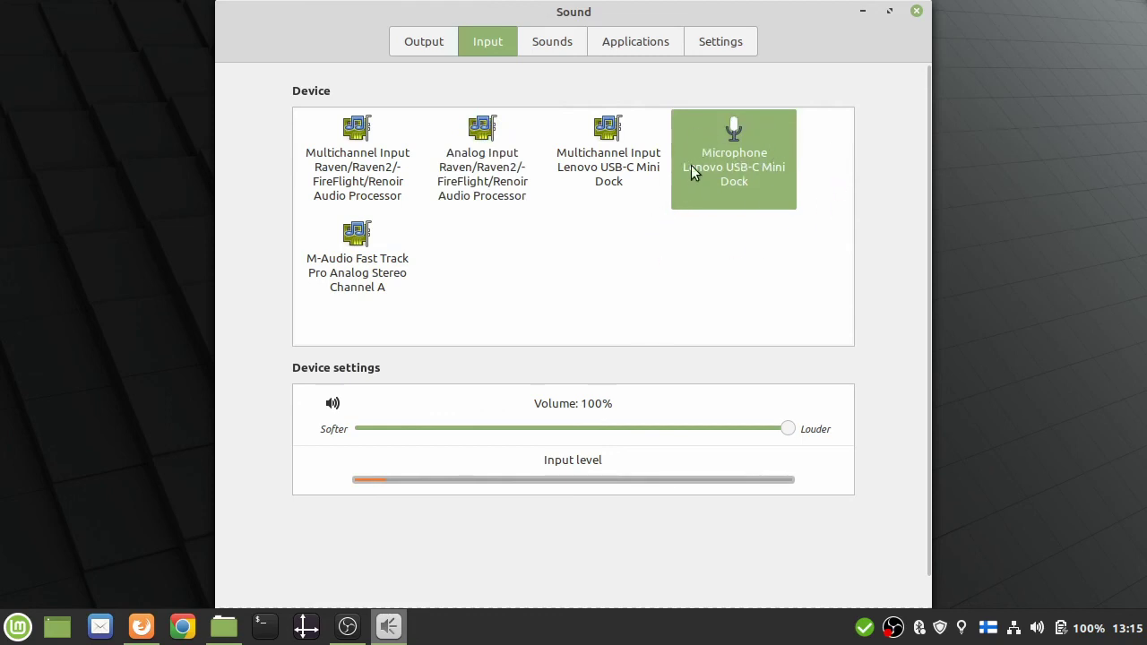
click(423, 38)
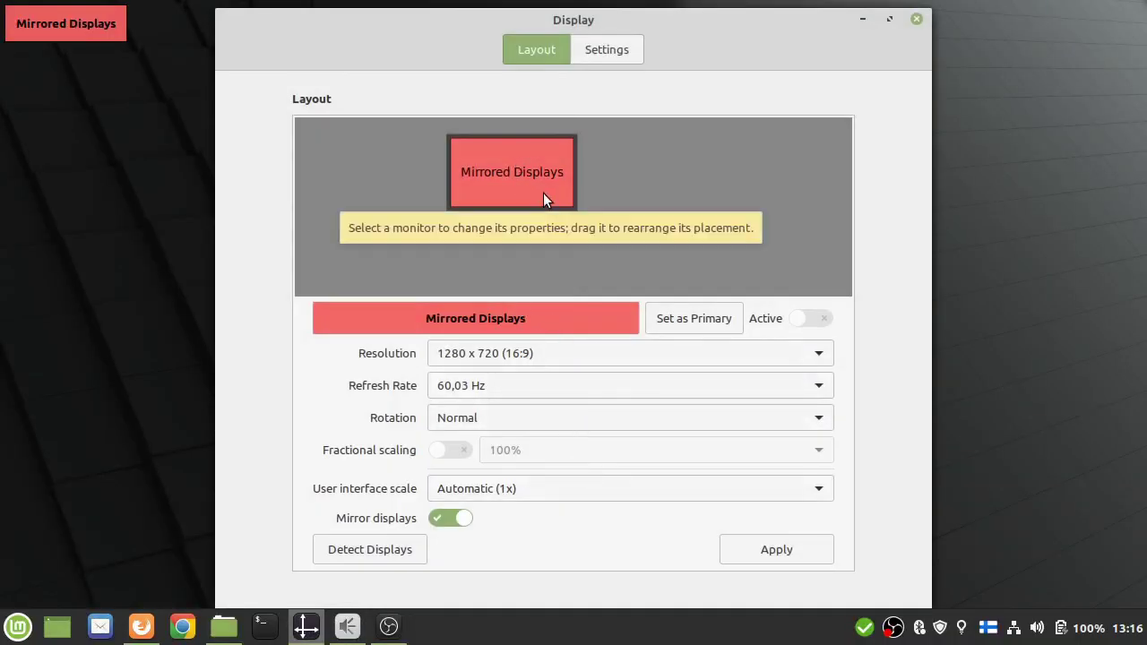
- Turn off Mirror displays, inspect the Laptop and HPN 27" resolution lists unchanged, then close Display settings
click(446, 518)
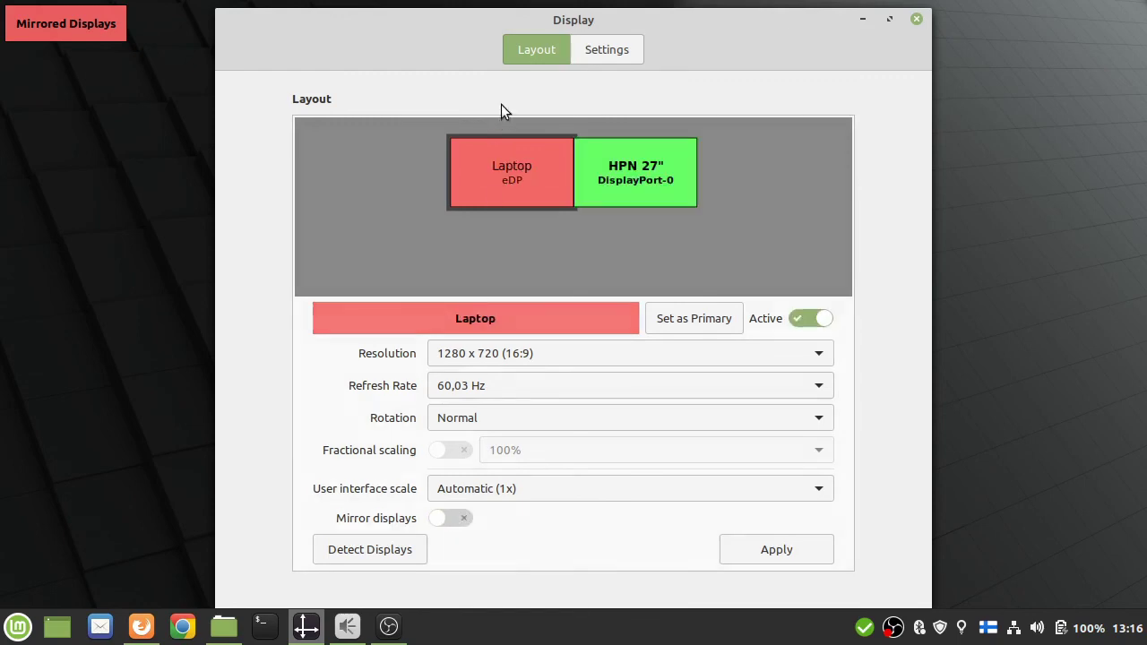
click(540, 357)
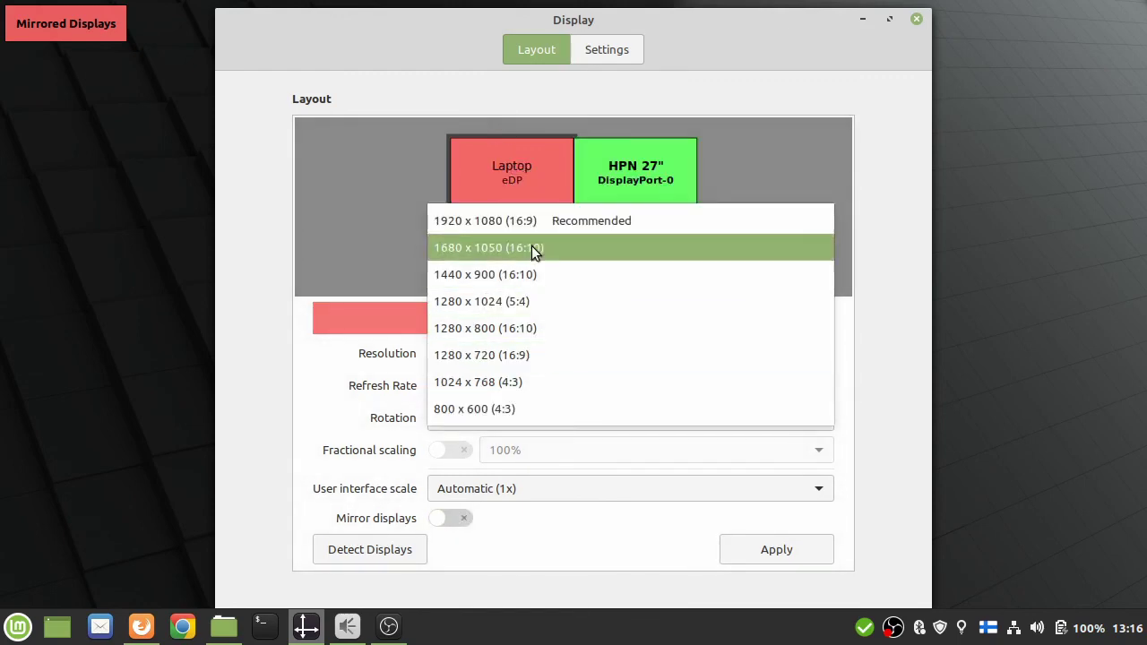
click(670, 167)
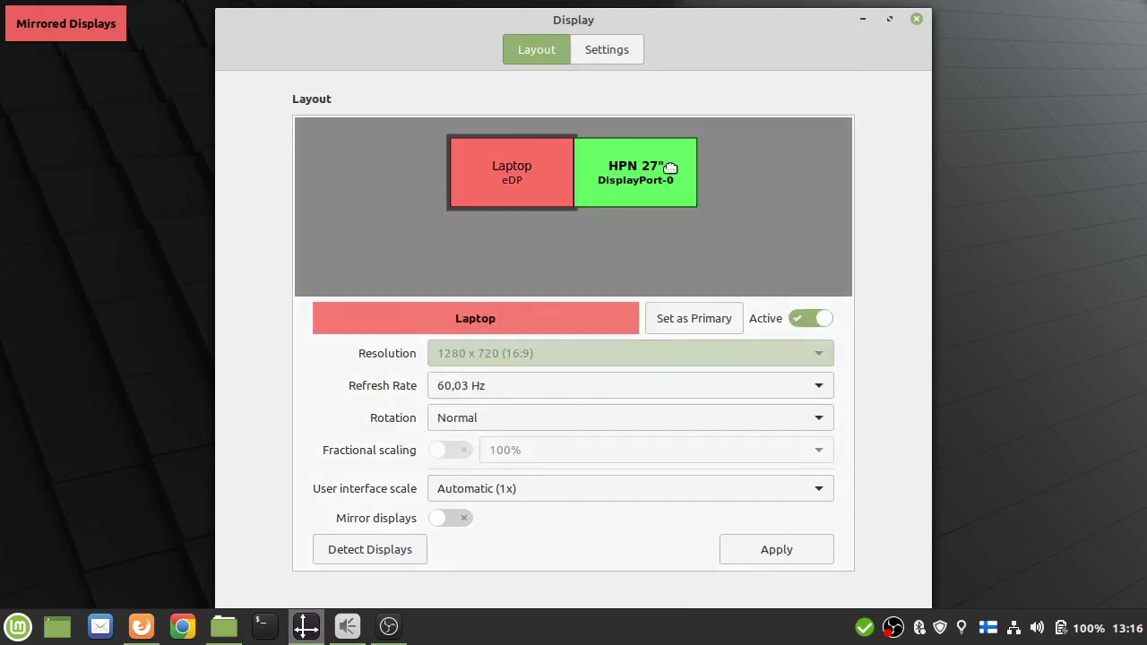
click(523, 357)
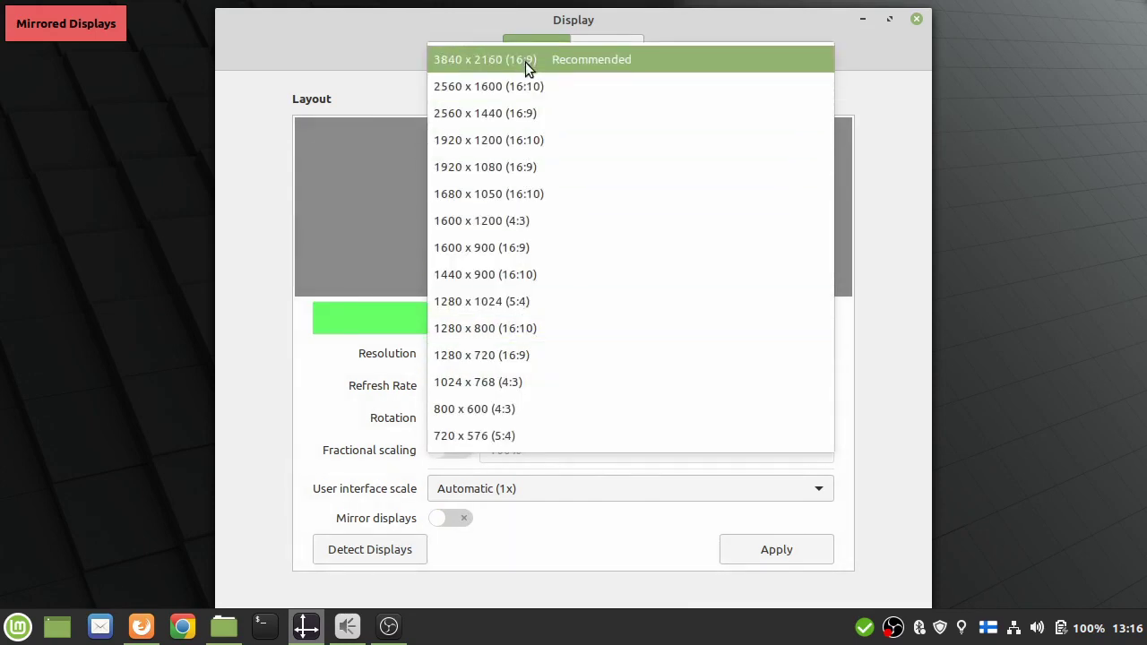
click(888, 271)
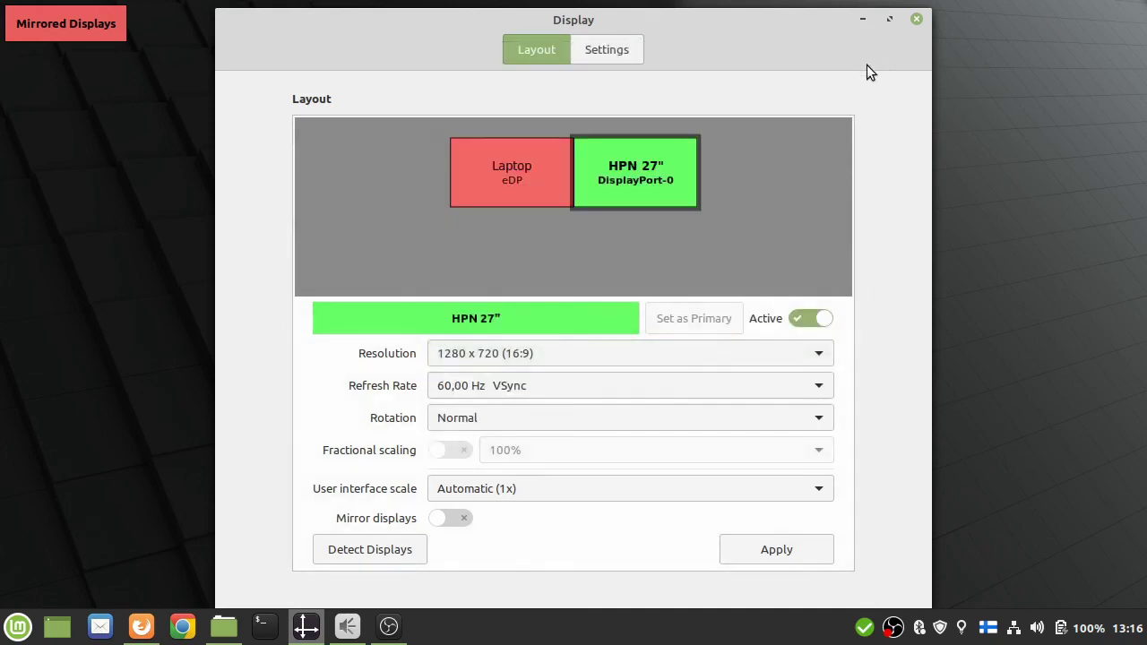
click(916, 19)
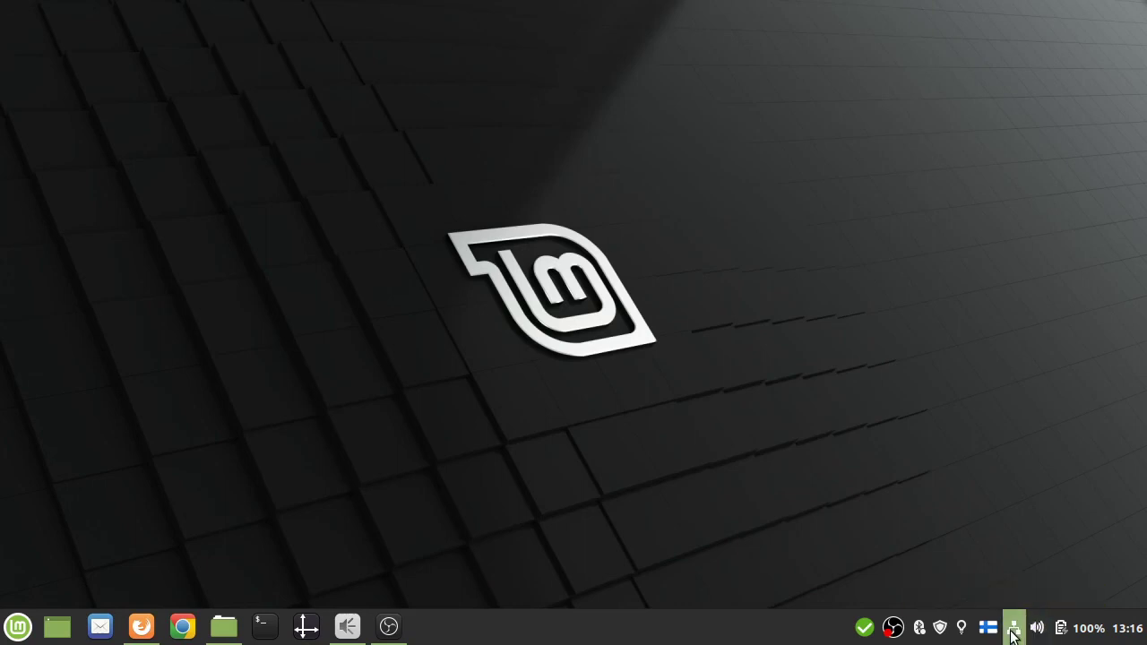
click(1013, 631)
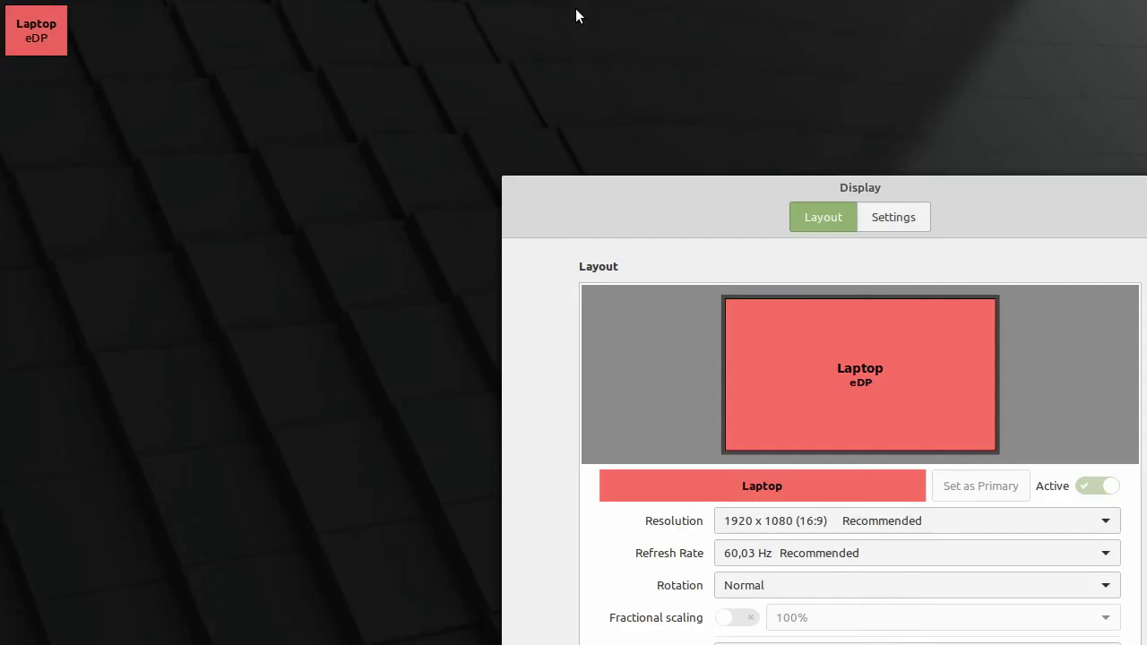
- Move the Display settings window further left on the screen
drag(642, 187, 294, 184)
- Set the laptop screen to 1280 x 720, keep this configuration, and close Display settings
click(467, 515)
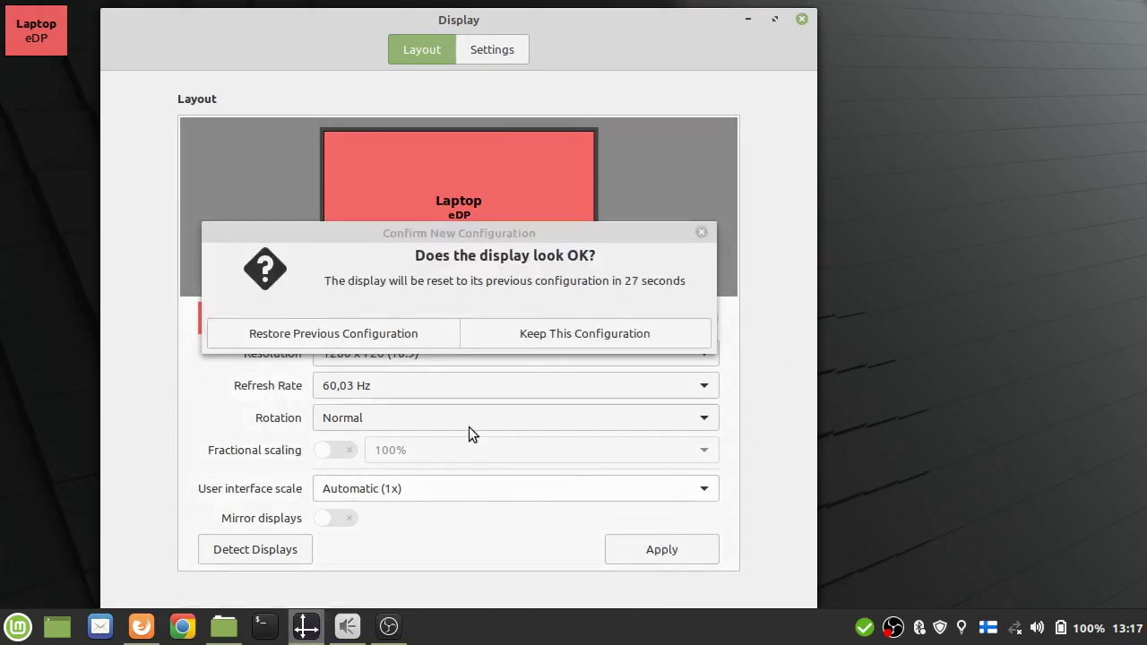
click(525, 333)
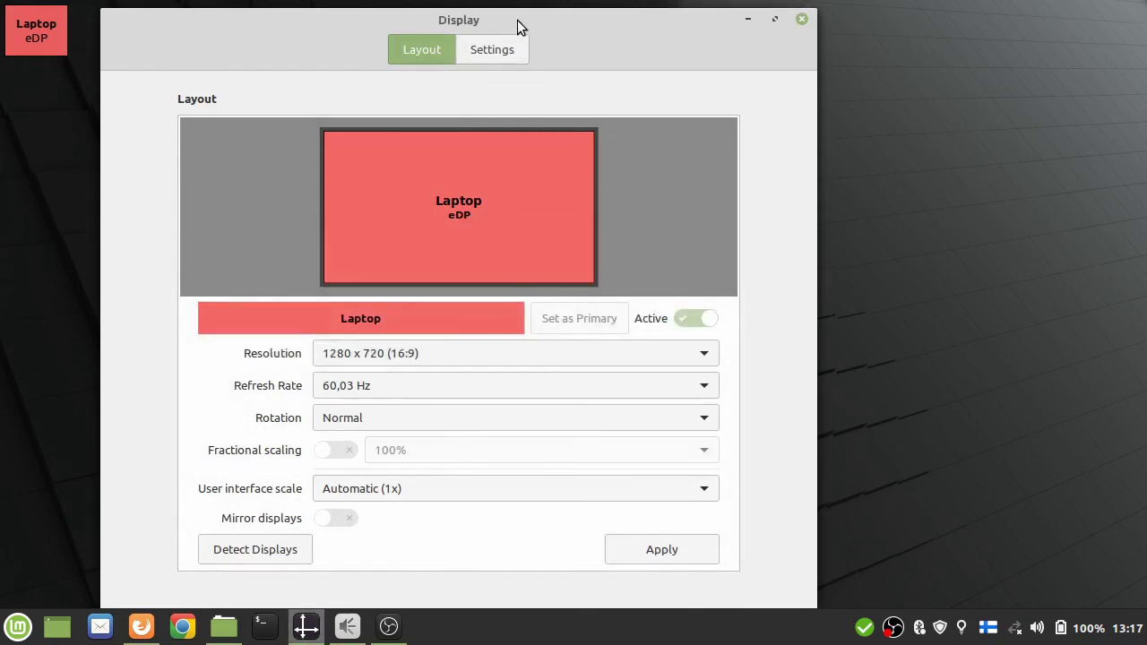
mouse_move(516, 20)
mouse_down()
mouse_move(486, 69)
mouse_move(279, 77)
mouse_up()
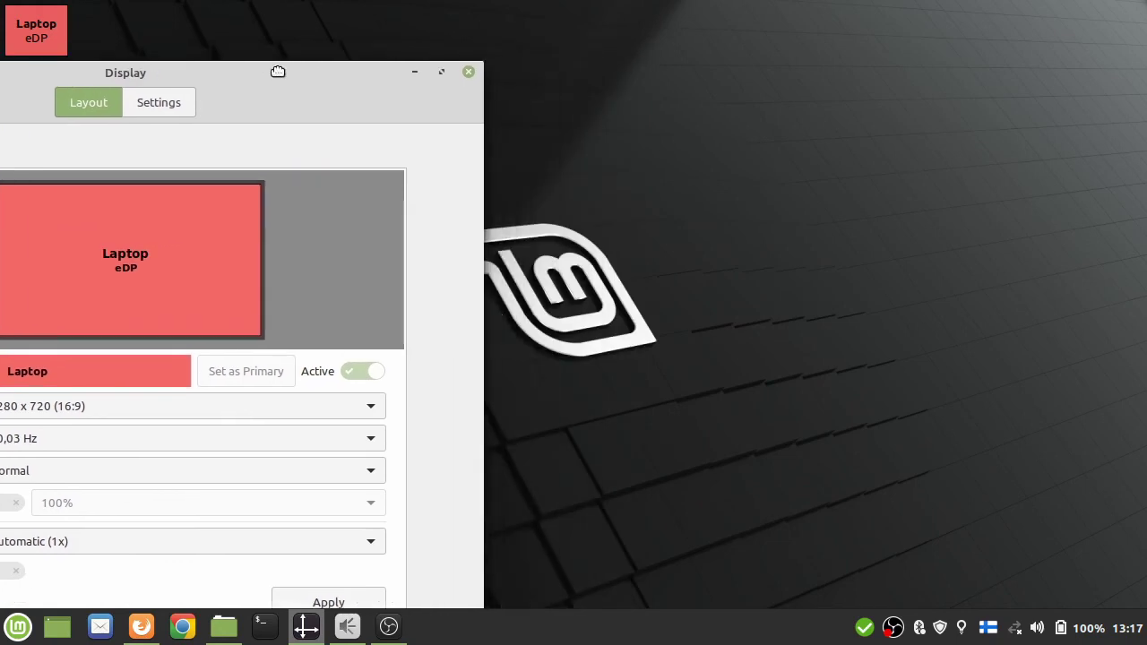
click(470, 72)
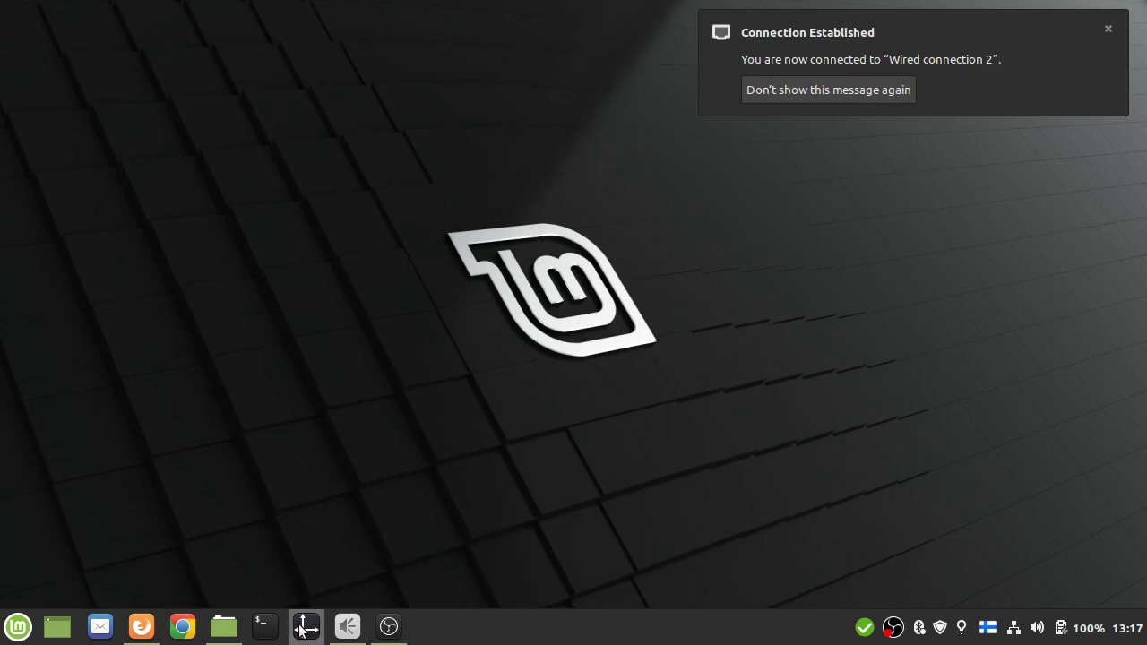
- Reopen Display settings from the taskbar once the wired connection is re-established
click(303, 628)
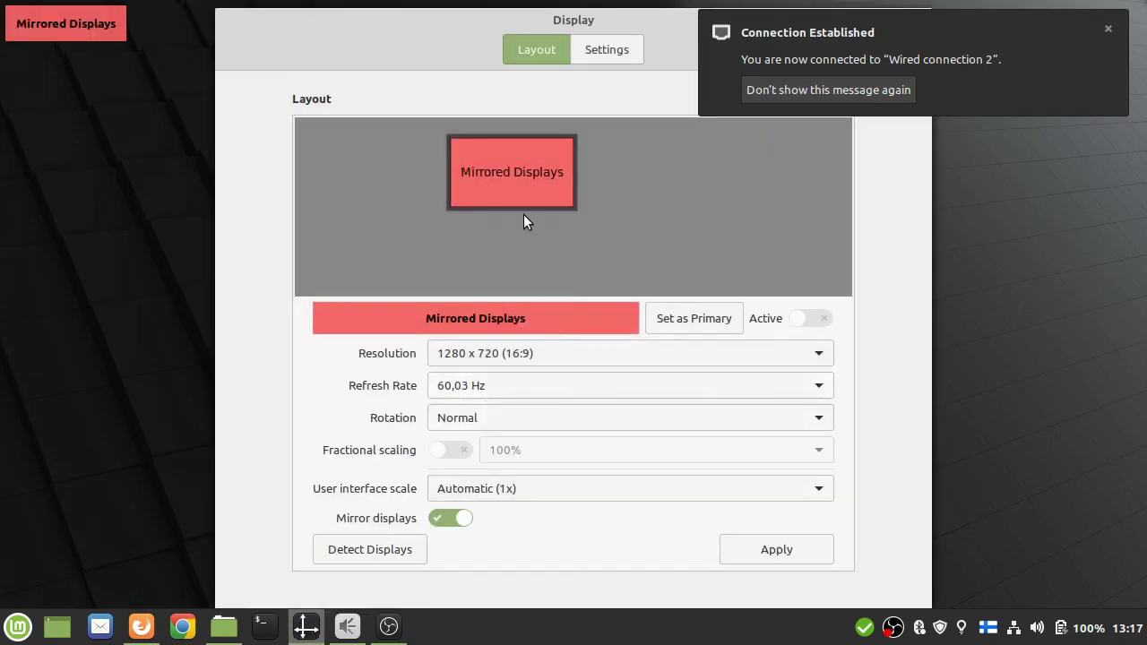